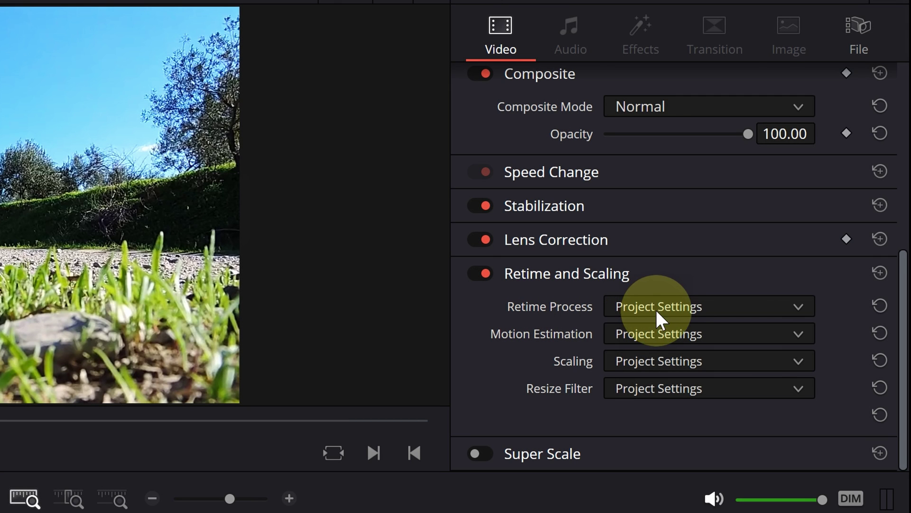
# Step: Set the clip's Retime Process to Nearest, then change it to Frame Blend
pyautogui.click(667, 305)
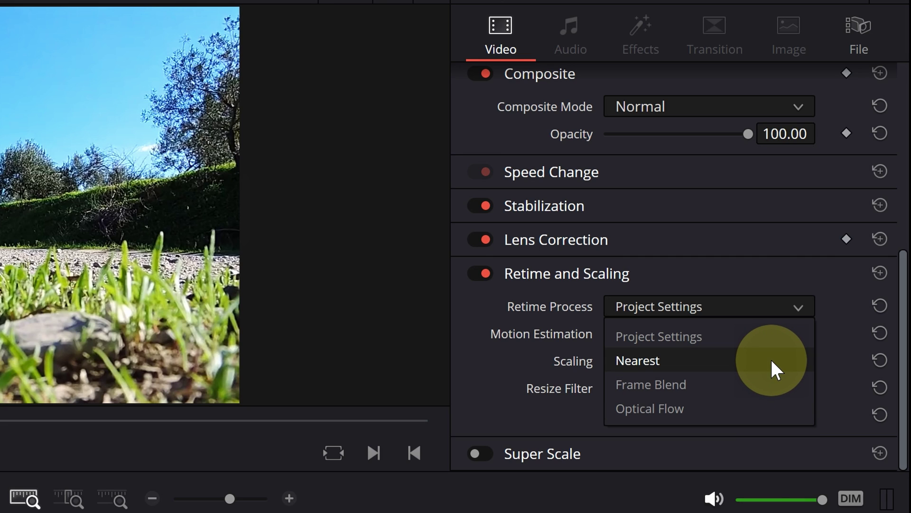
pyautogui.click(774, 369)
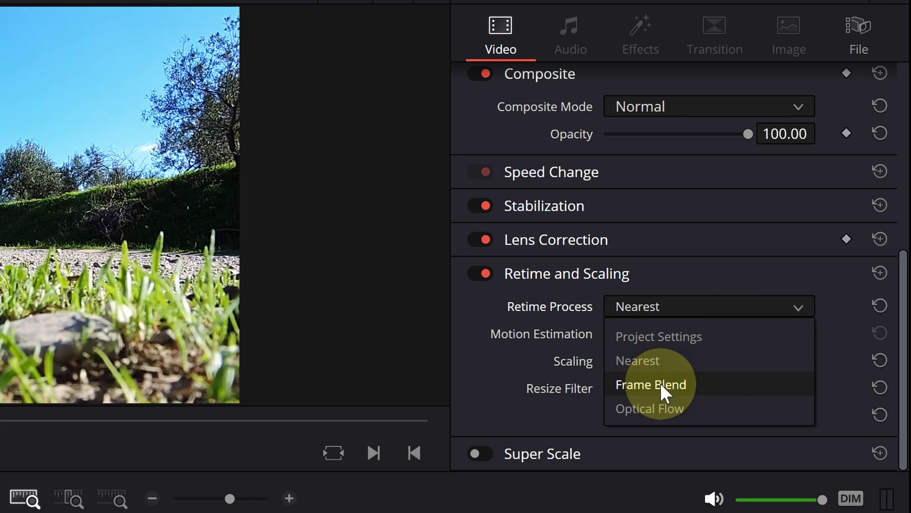
pyautogui.click(758, 387)
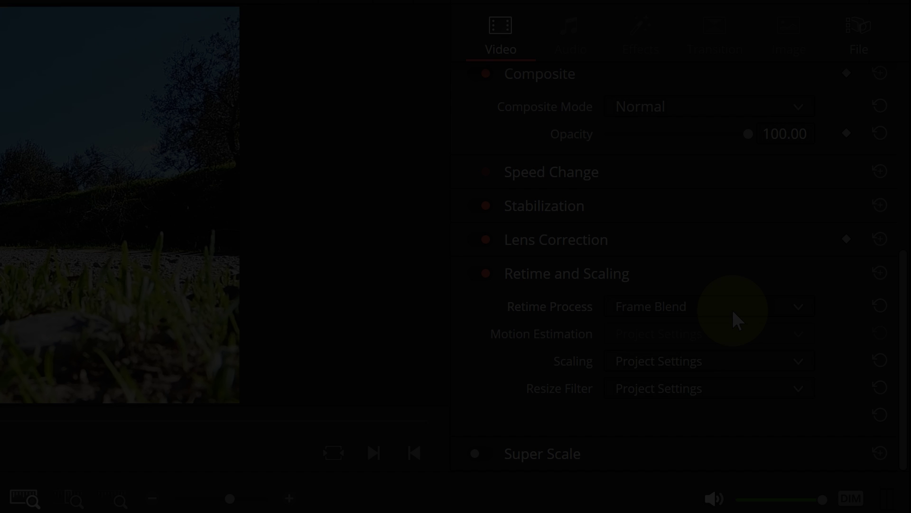
# Step: Pick Optical Flow from the Retime Process dropdown
pyautogui.click(731, 306)
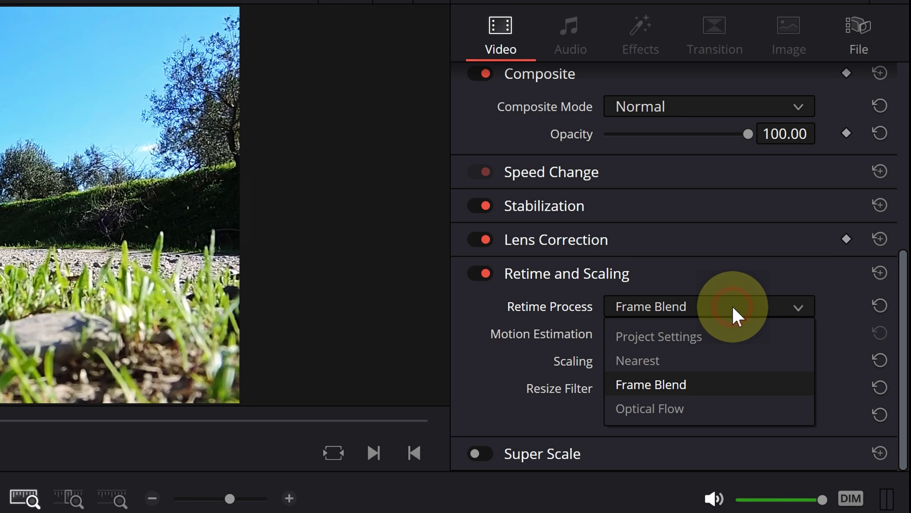
pyautogui.click(711, 411)
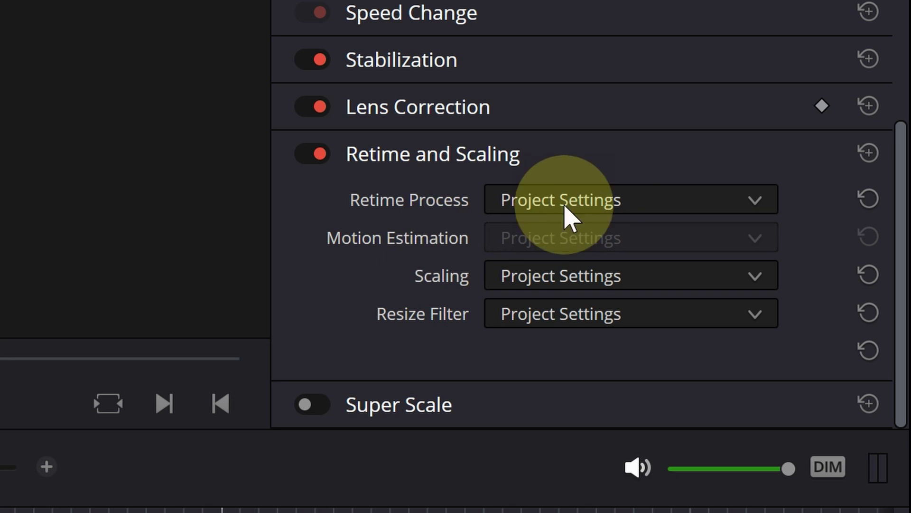
# Step: Set Retime Process to Optical Flow with Standard Better motion estimation
pyautogui.click(603, 197)
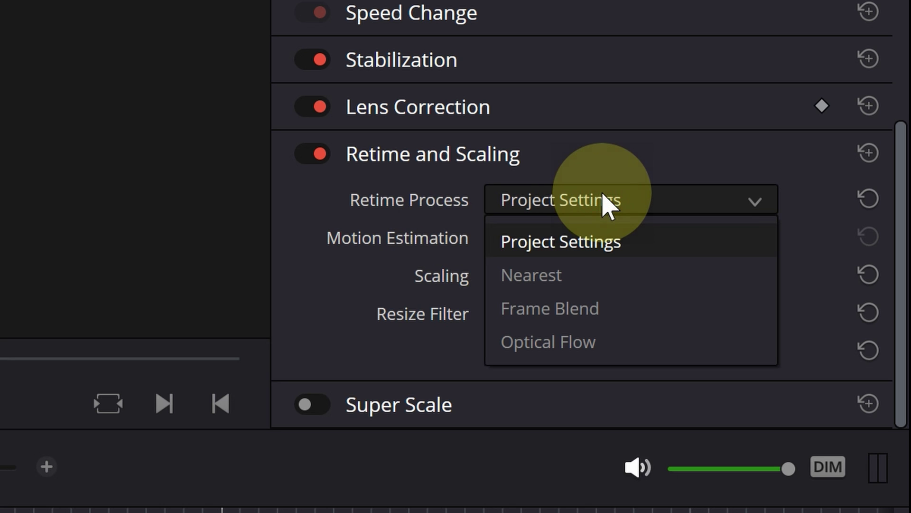
pyautogui.click(623, 357)
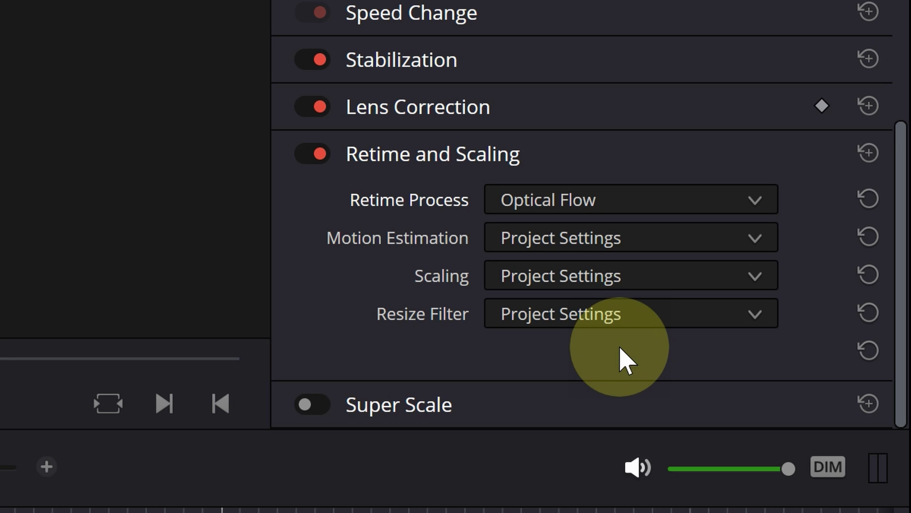
pyautogui.click(671, 238)
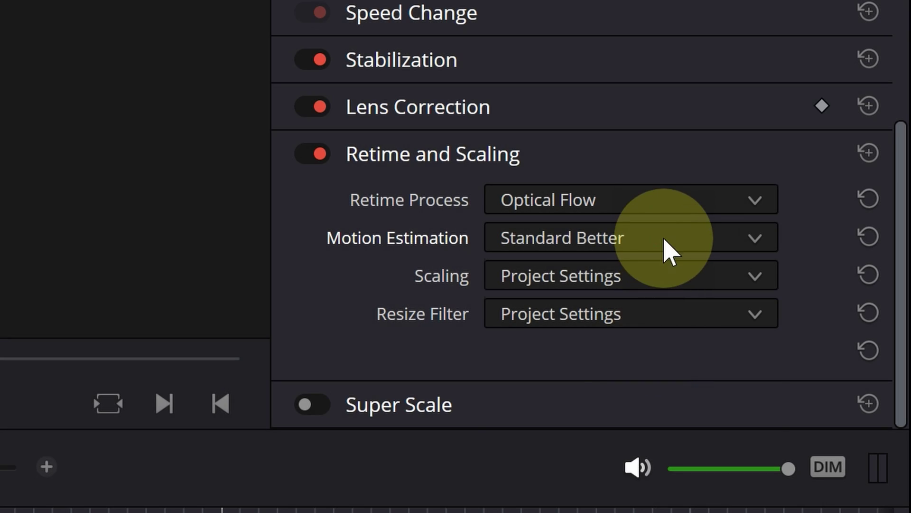
# Step: Change the clip's Motion Estimation to Speed Warp
pyautogui.click(669, 252)
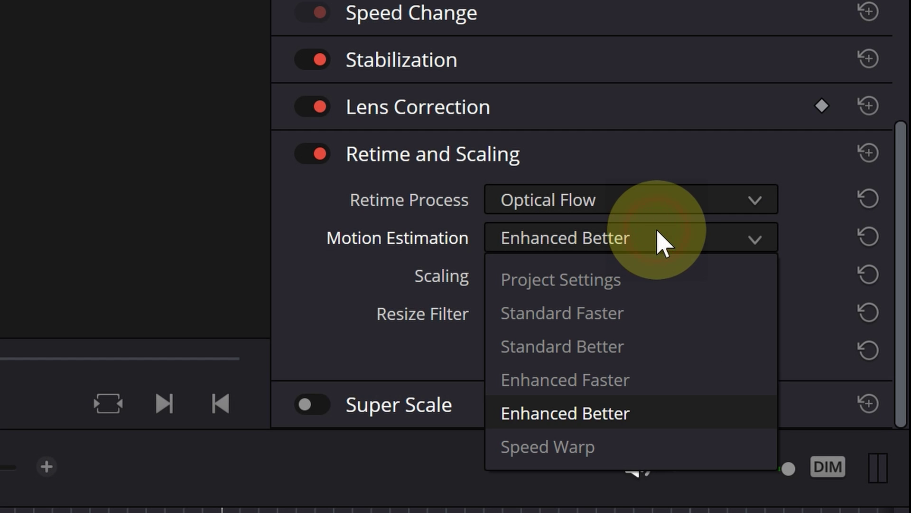
pyautogui.click(636, 450)
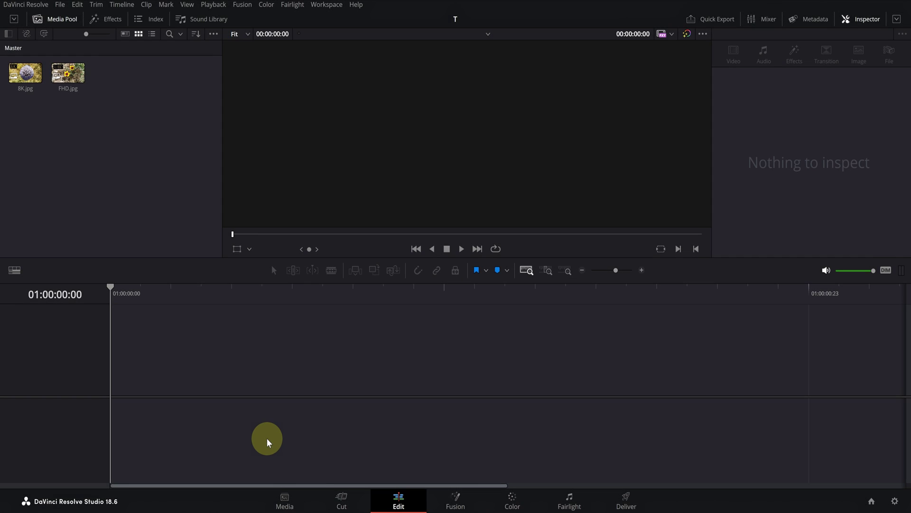
# Step: Create a new 3840 x 2160 timeline without using project settings
pyautogui.rightClick(138, 169)
pyautogui.moveTo(142, 171)
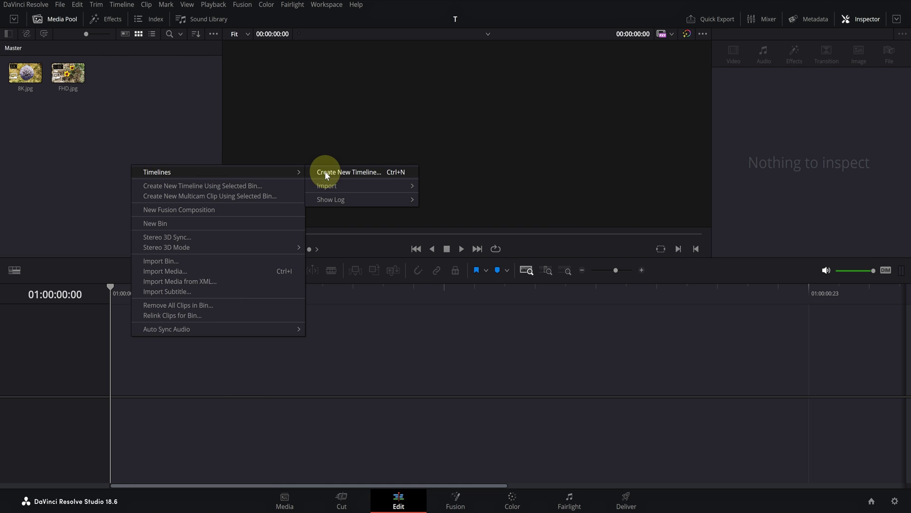
pyautogui.click(326, 172)
pyautogui.click(372, 306)
pyautogui.click(429, 207)
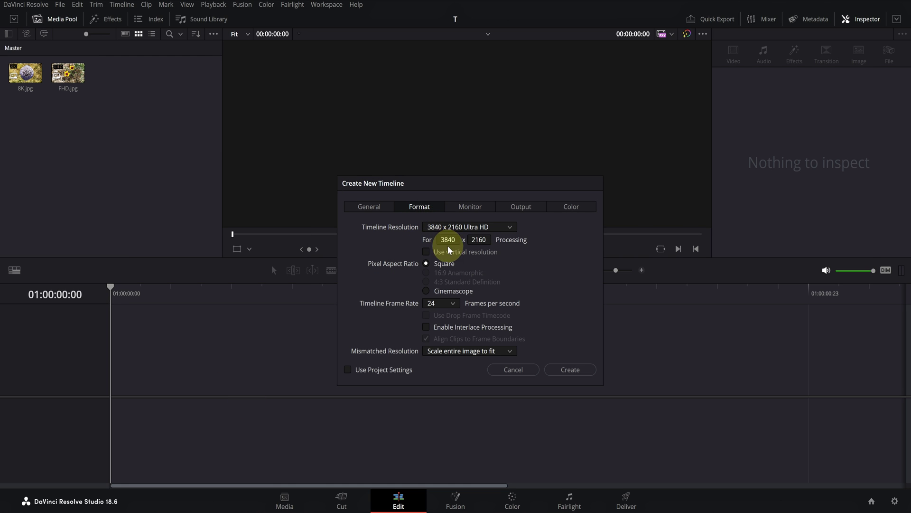
pyautogui.click(567, 370)
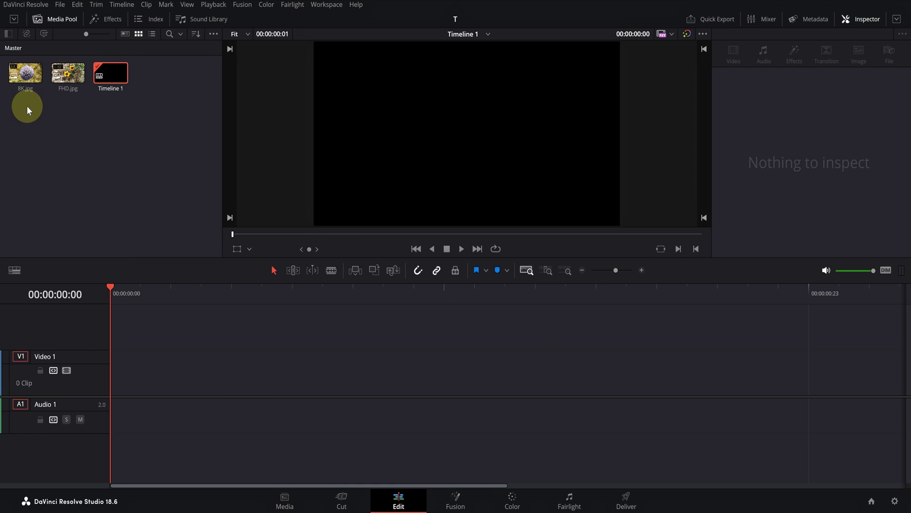
# Step: Place FHD.jpg then 8K.jpg on Video 1 and select both clips
pyautogui.click(68, 77)
pyautogui.moveTo(68, 78); pyautogui.dragTo(137, 361)
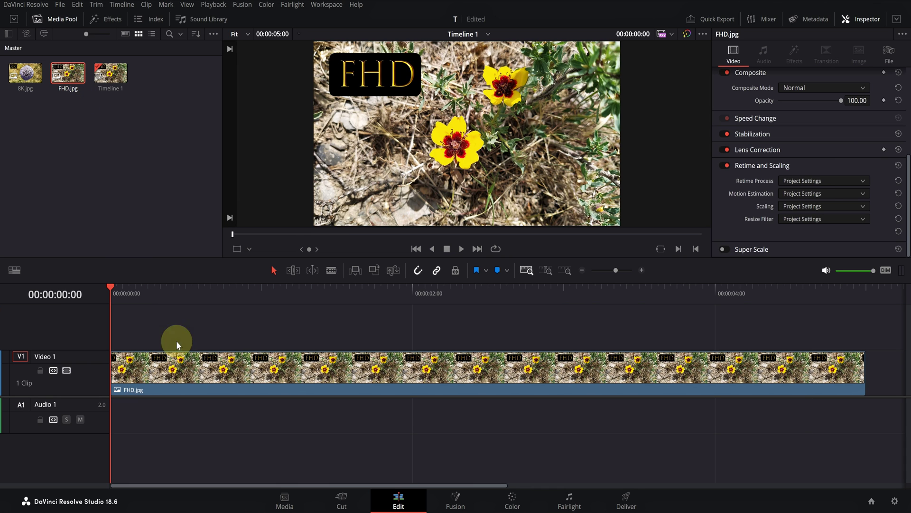
pyautogui.moveTo(26, 73); pyautogui.dragTo(889, 386)
pyautogui.moveTo(449, 321); pyautogui.dragTo(523, 393)
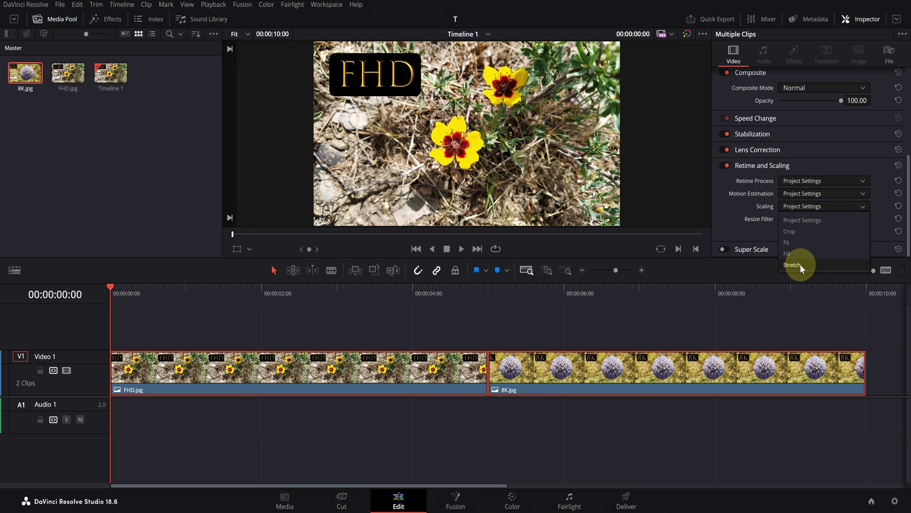
# Step: Set both clips to Fit scaling and compare FHD and 8K in the viewer
pyautogui.click(797, 243)
pyautogui.click(448, 292)
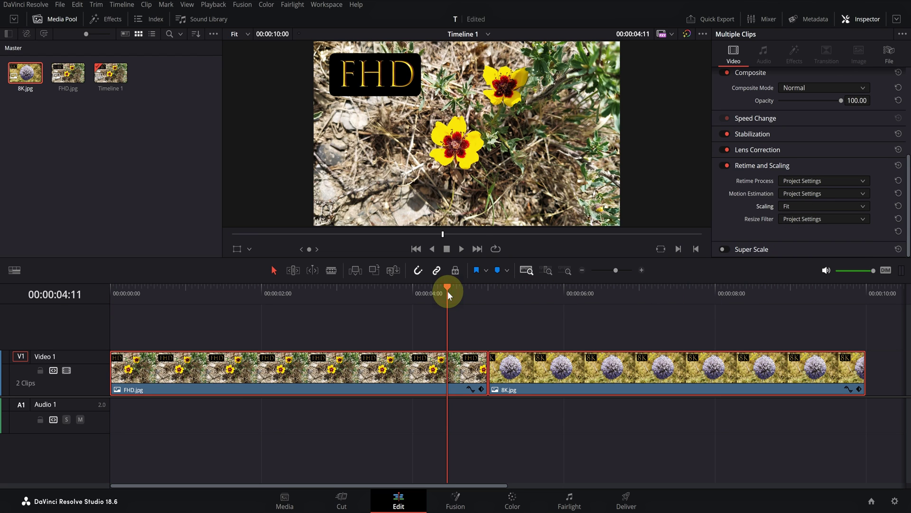
pyautogui.click(514, 294)
pyautogui.click(464, 298)
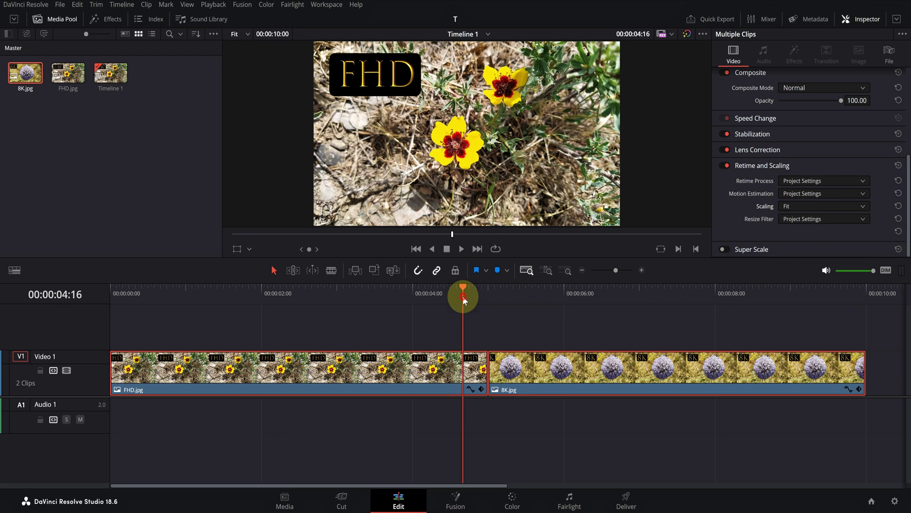
pyautogui.click(518, 298)
# Step: Switch both clips to Fill scaling and compare the FHD and 8K frames
pyautogui.click(796, 206)
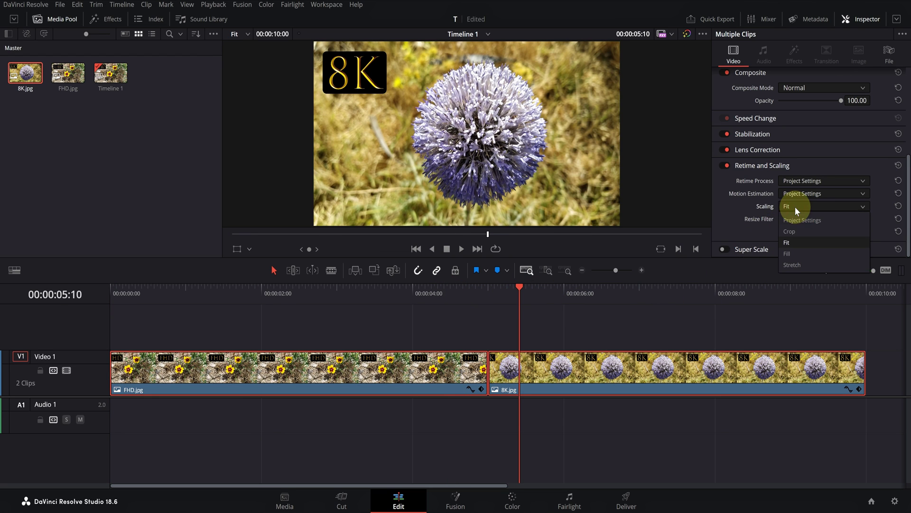
pyautogui.click(793, 255)
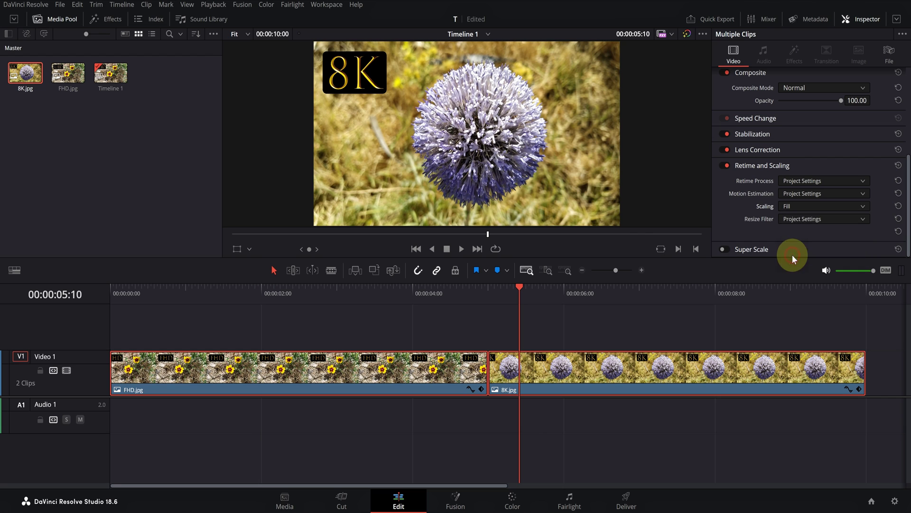
pyautogui.click(453, 295)
pyautogui.click(508, 298)
pyautogui.click(469, 299)
pyautogui.click(724, 250)
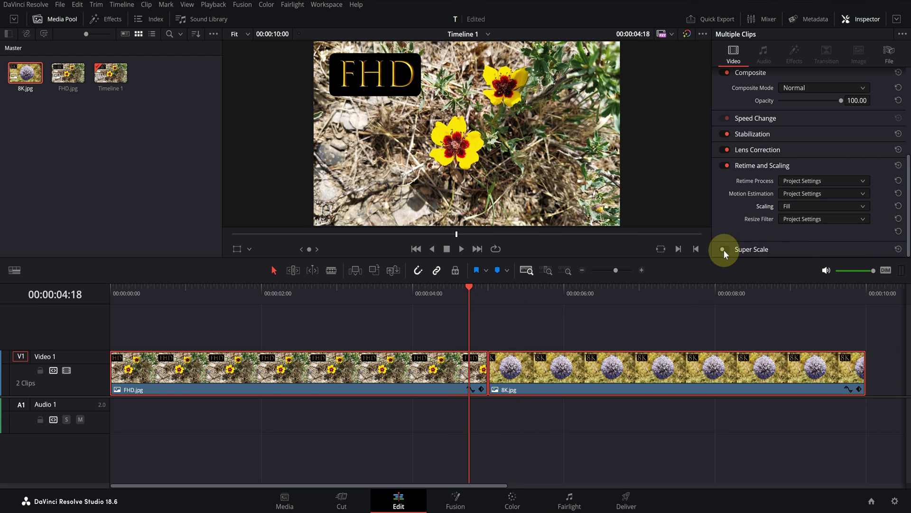
# Step: Switch both clips to Stretch scaling, check each image, then select only FHD.jpg
pyautogui.click(790, 205)
pyautogui.click(794, 264)
pyautogui.click(519, 298)
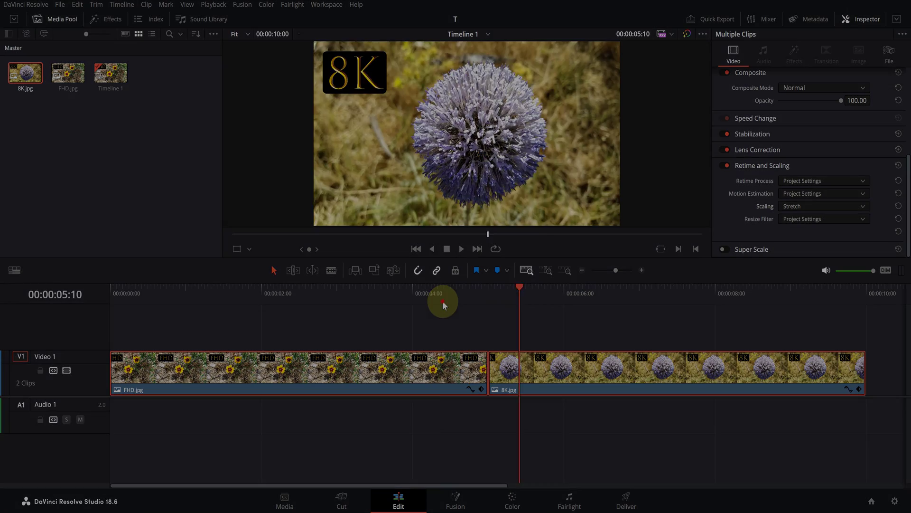
pyautogui.click(466, 299)
pyautogui.click(436, 369)
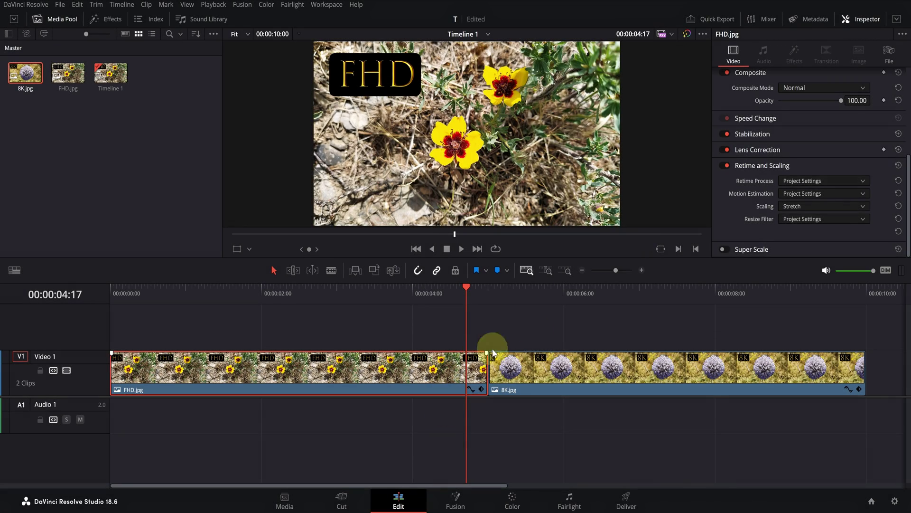
# Step: Set Scaling to Crop on FHD.jpg, then on 8K.jpg
pyautogui.click(798, 205)
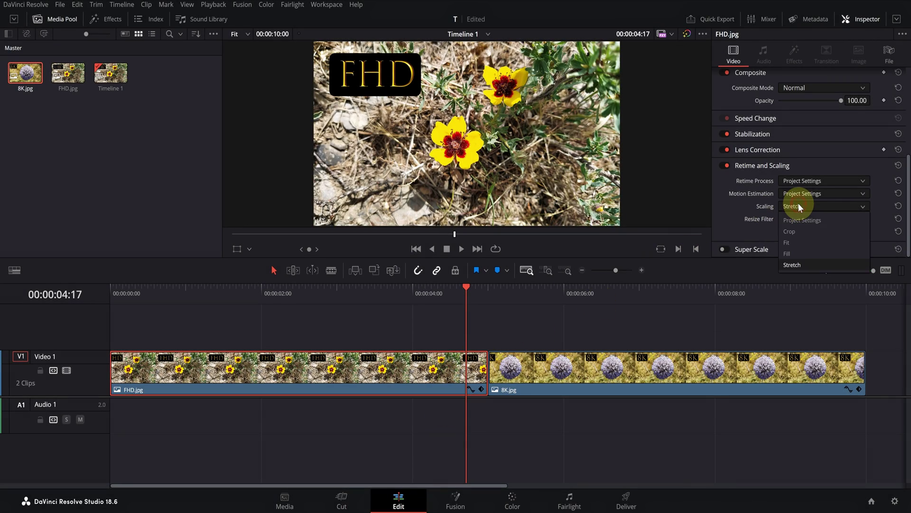
pyautogui.click(800, 232)
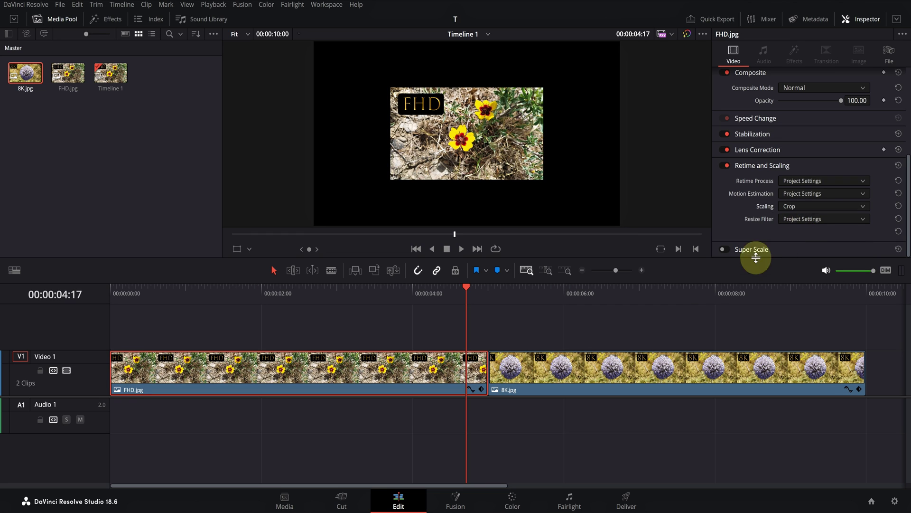
pyautogui.click(513, 299)
pyautogui.click(532, 373)
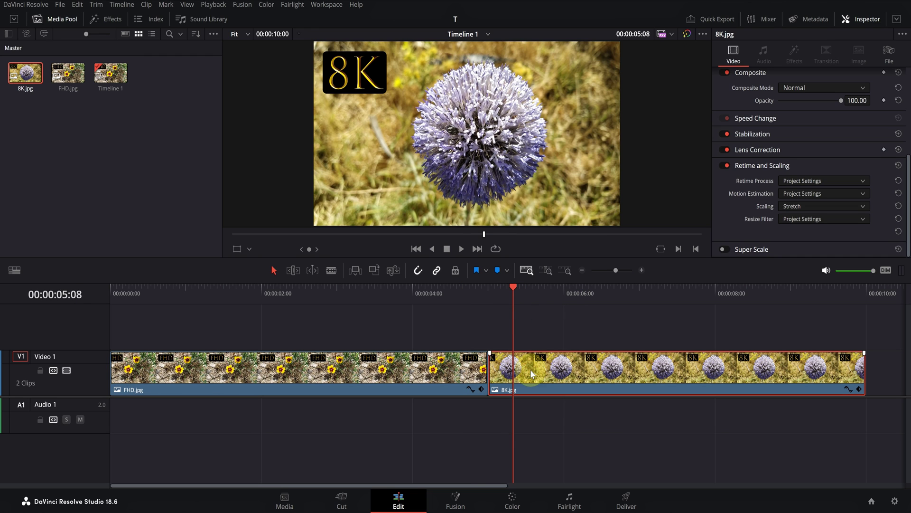
pyautogui.click(803, 206)
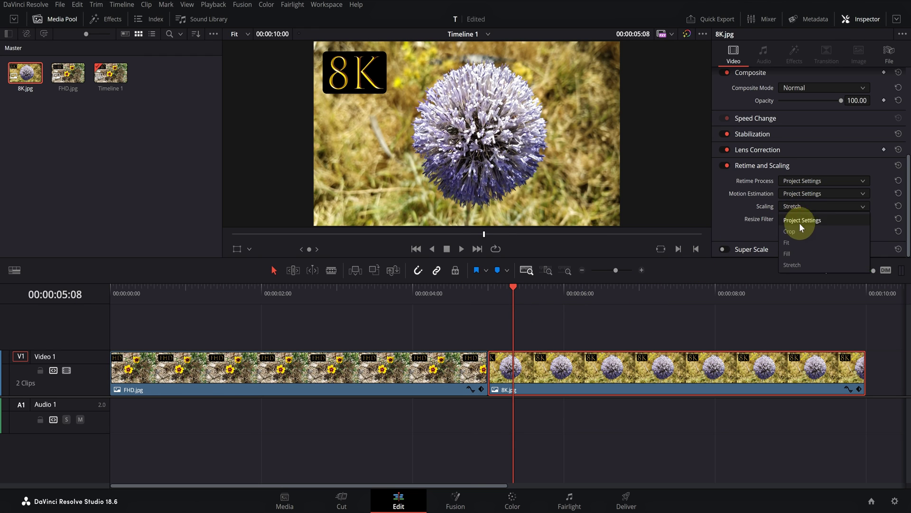
pyautogui.click(790, 231)
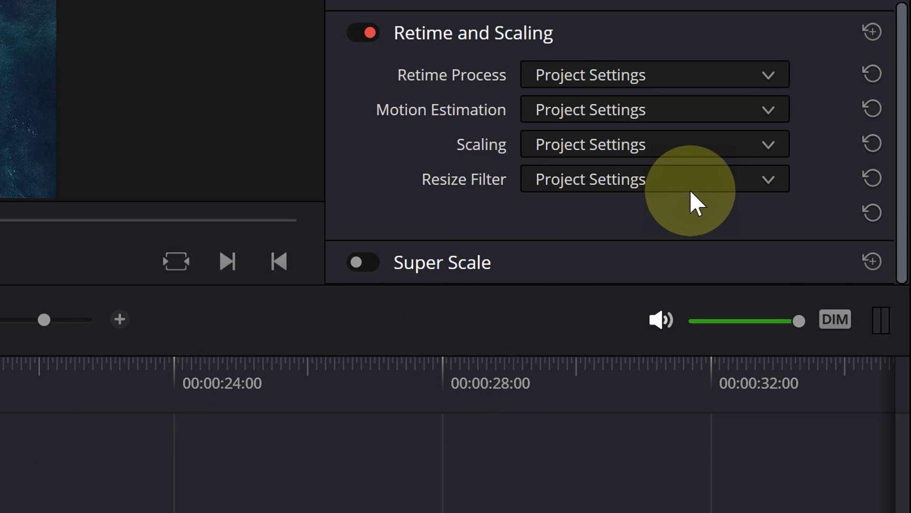
# Step: Open the Resize Filter list and step up through Sharper back to Project Settings
pyautogui.click(711, 186)
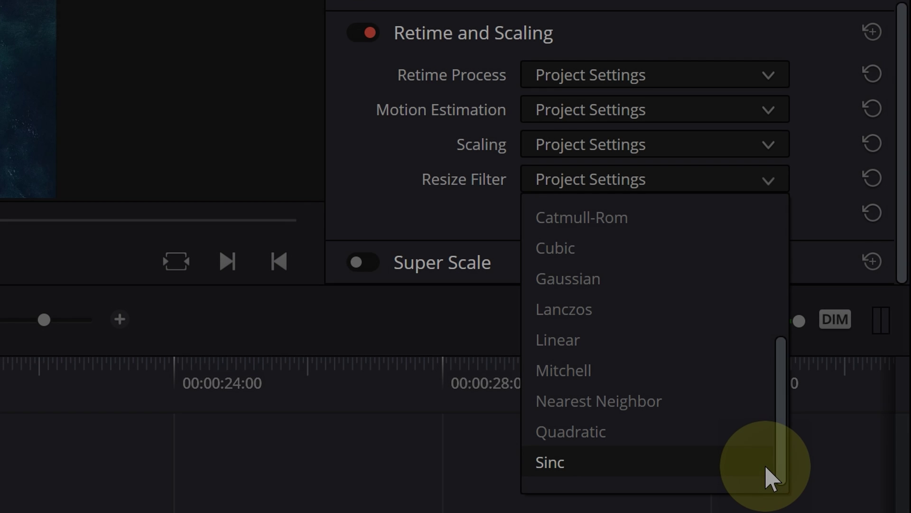
pyautogui.press('Up')
pyautogui.press('Up')
pyautogui.press('Up')
pyautogui.press('Up')
pyautogui.press('Up')
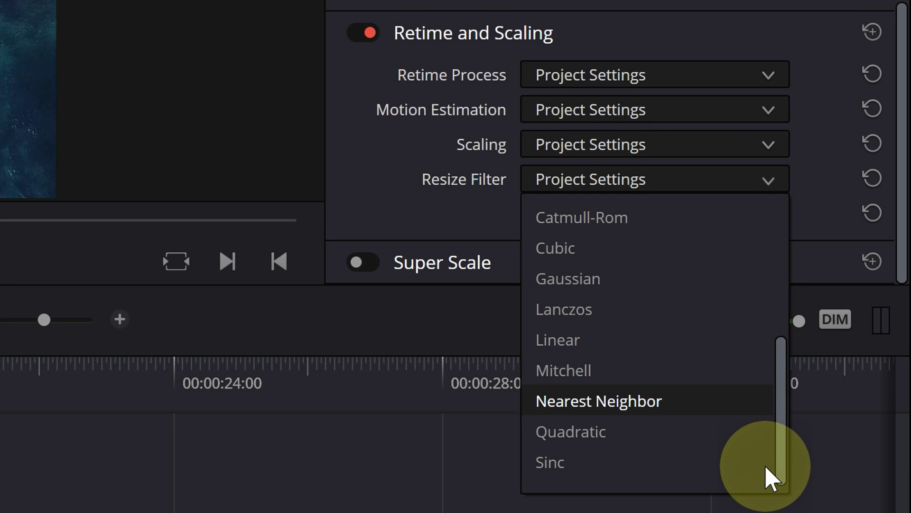
pyautogui.press('Up')
pyautogui.press('Up')
pyautogui.press('Up')
pyautogui.press('Up')
pyautogui.press('Up')
pyautogui.press('Up')
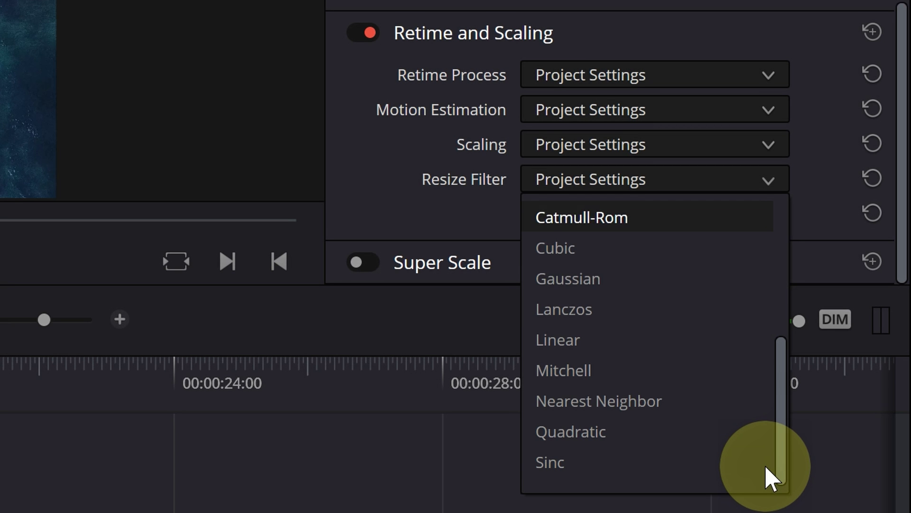
pyautogui.press('Up')
pyautogui.press('Up')
pyautogui.press('Up')
pyautogui.press('Up')
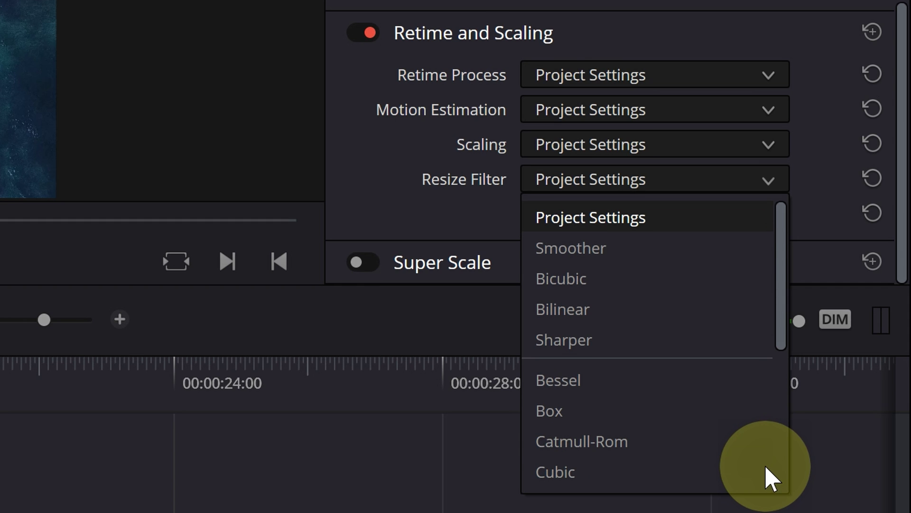